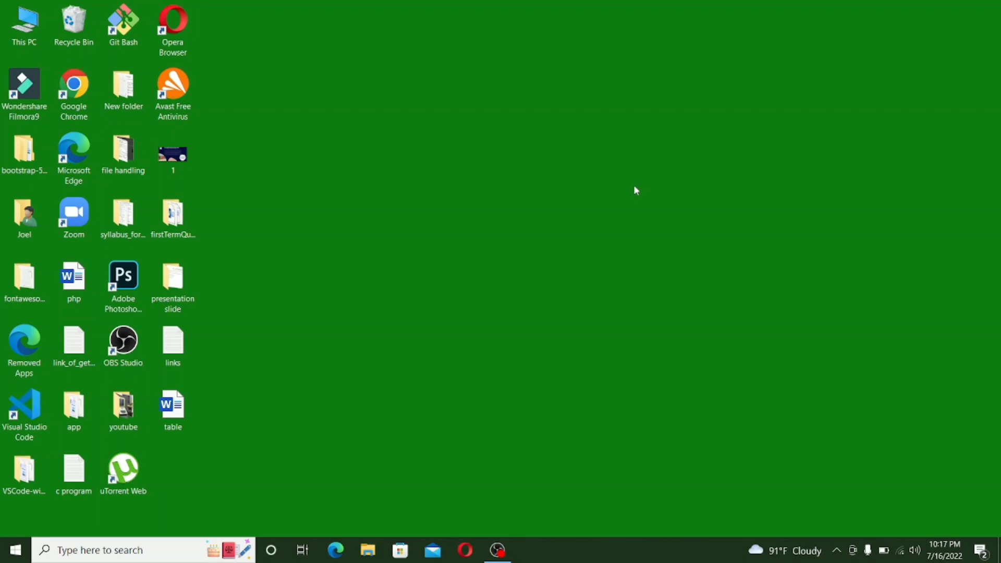
# - Copy the DOSBox link from the desktop's links file and open it in Microsoft Edge to download the installer
pyautogui.doubleClick(176, 345)
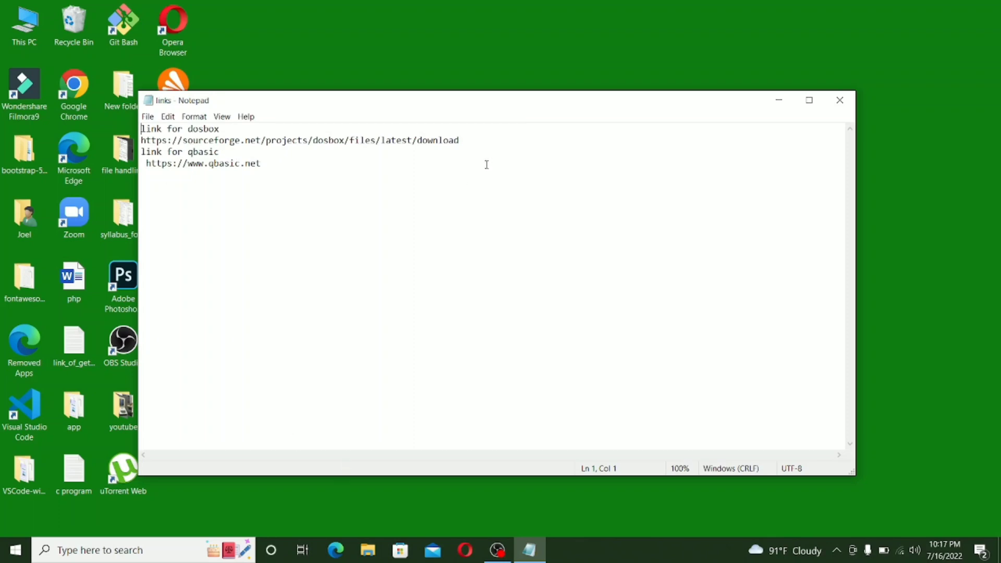
pyautogui.moveTo(471, 139); pyautogui.dragTo(135, 141)
pyautogui.hotkey('ctrl', 'c')
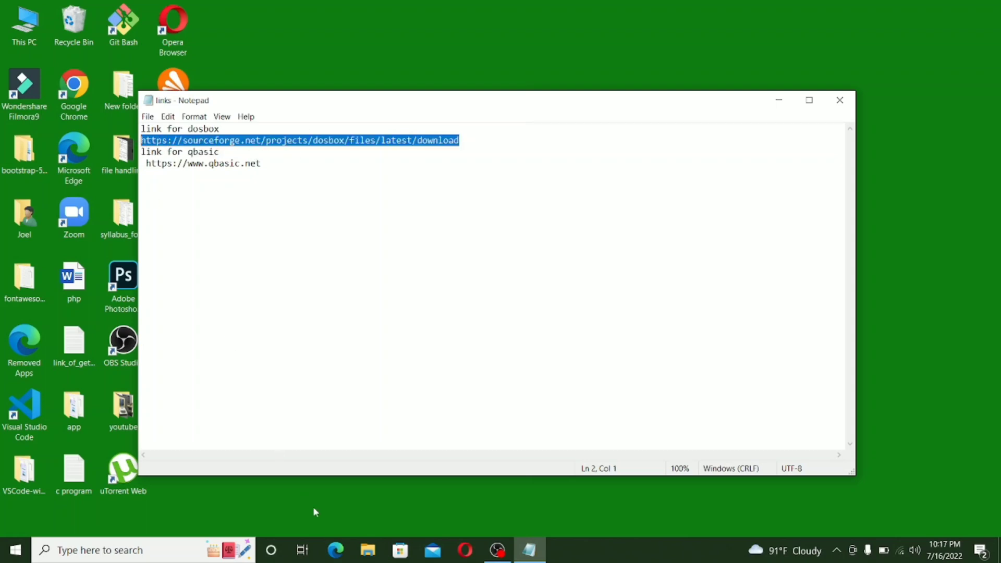
pyautogui.click(335, 553)
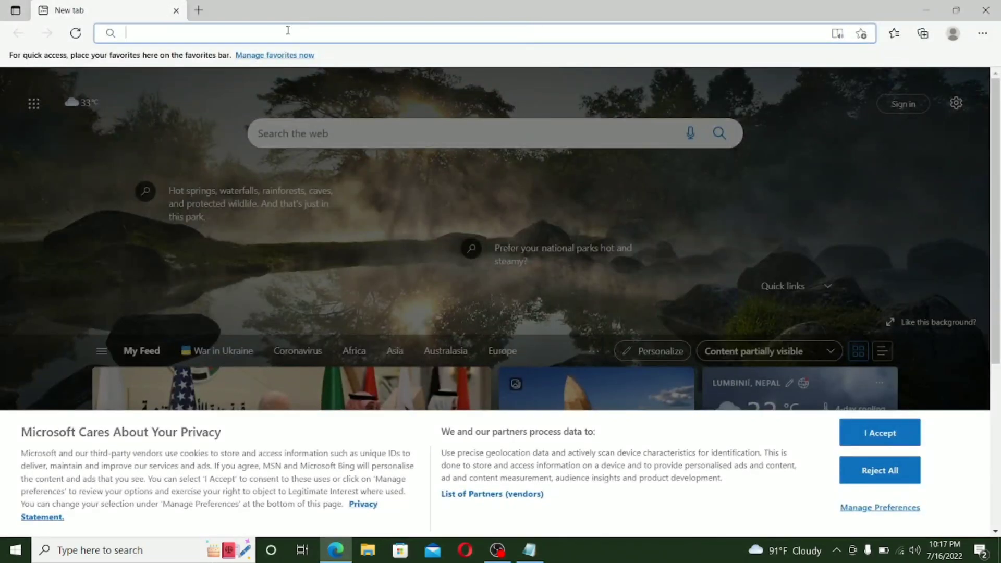
pyautogui.click(287, 31)
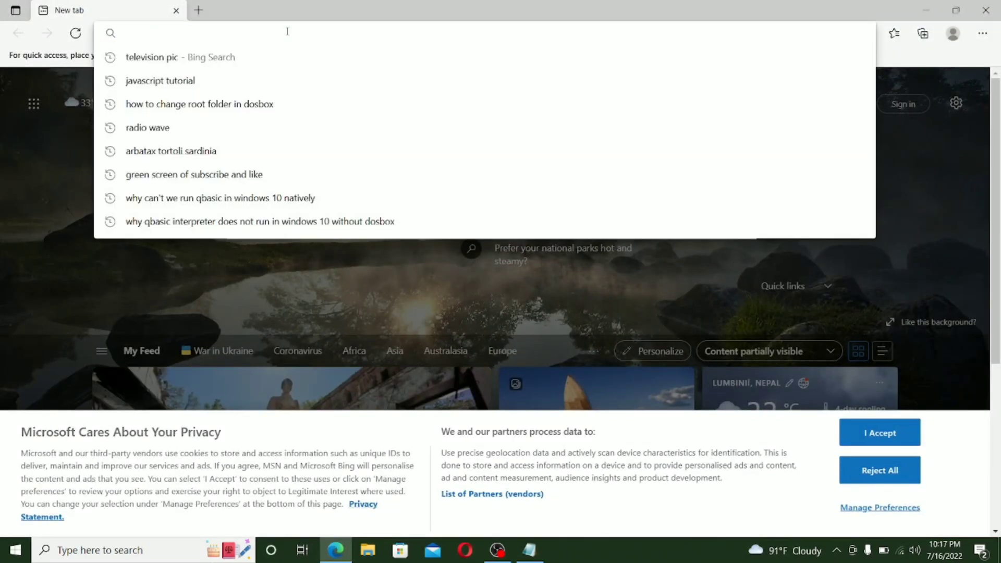
pyautogui.hotkey('ctrl', 'v')
pyautogui.press('Return')
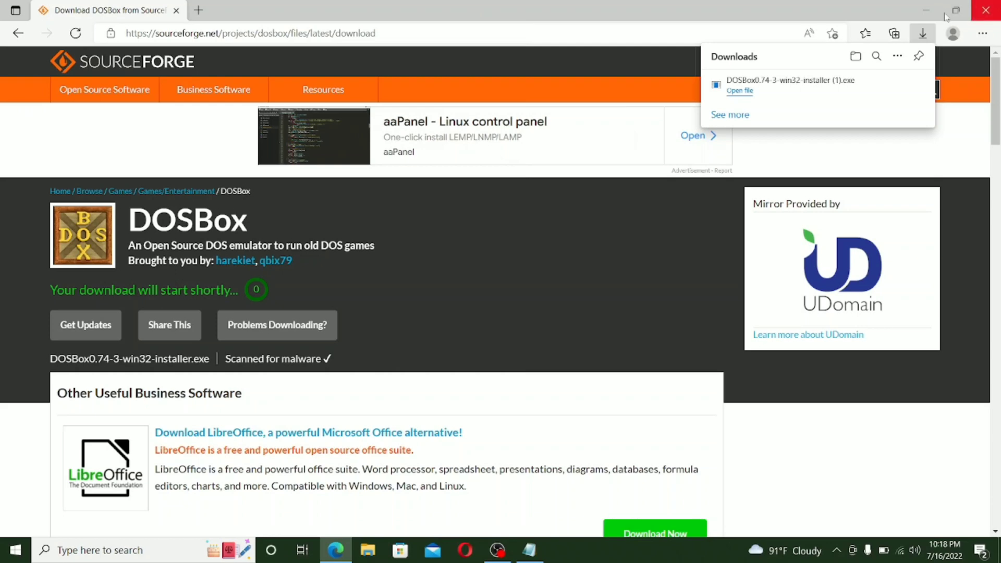
# - Run the downloaded DOSBox 0.74-3 installer and install it with the default components and destination folder
pyautogui.click(740, 91)
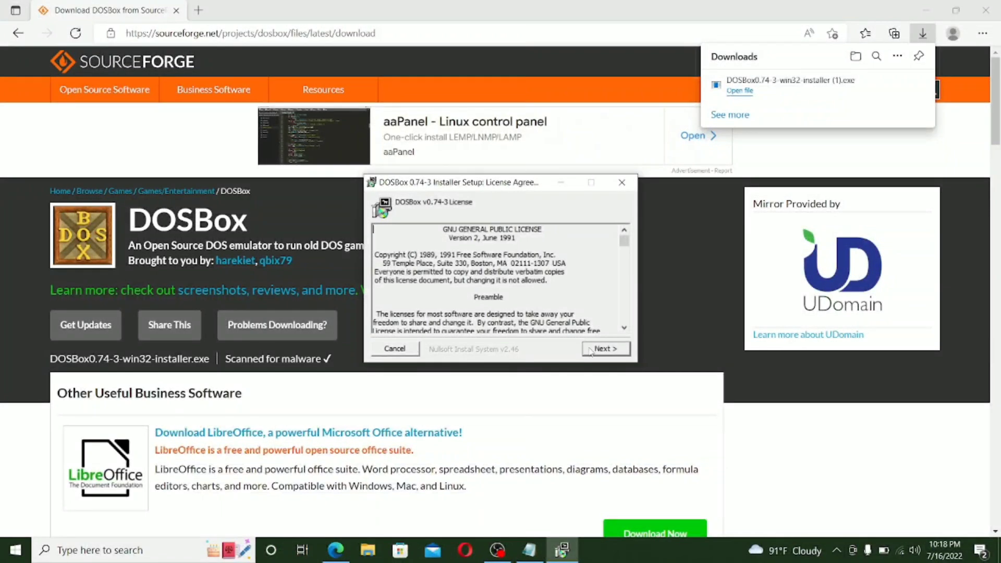
pyautogui.click(600, 349)
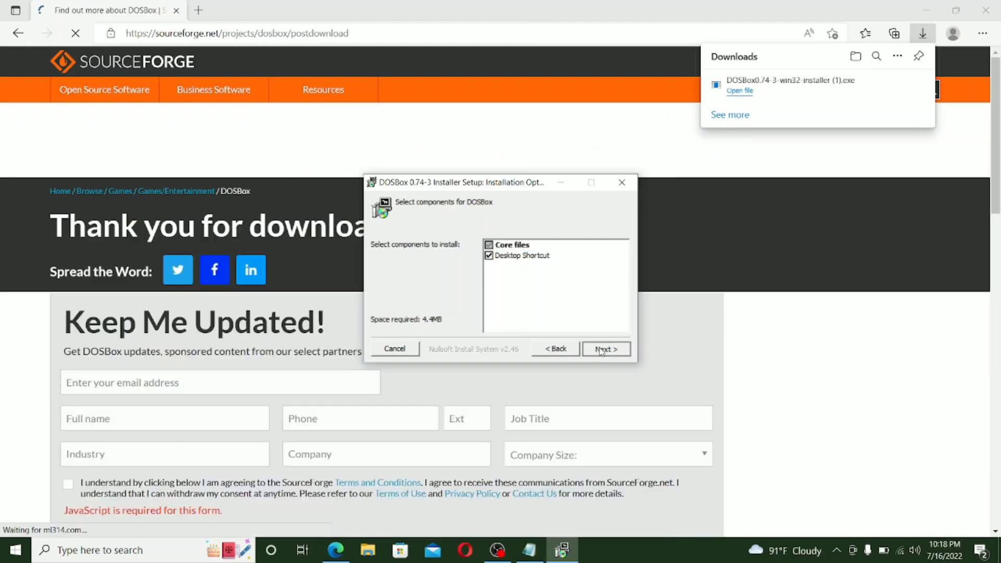
pyautogui.click(602, 350)
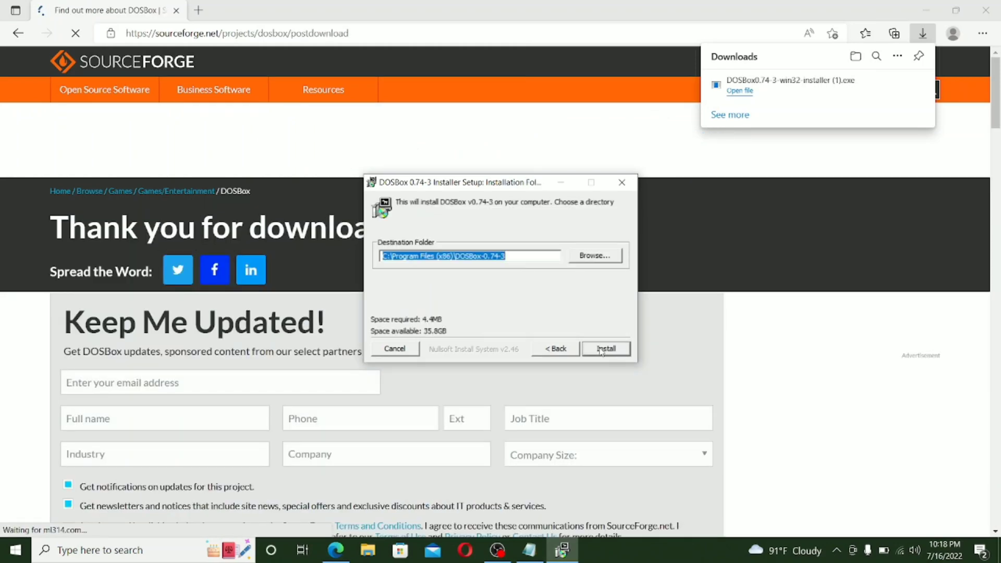
pyautogui.click(601, 350)
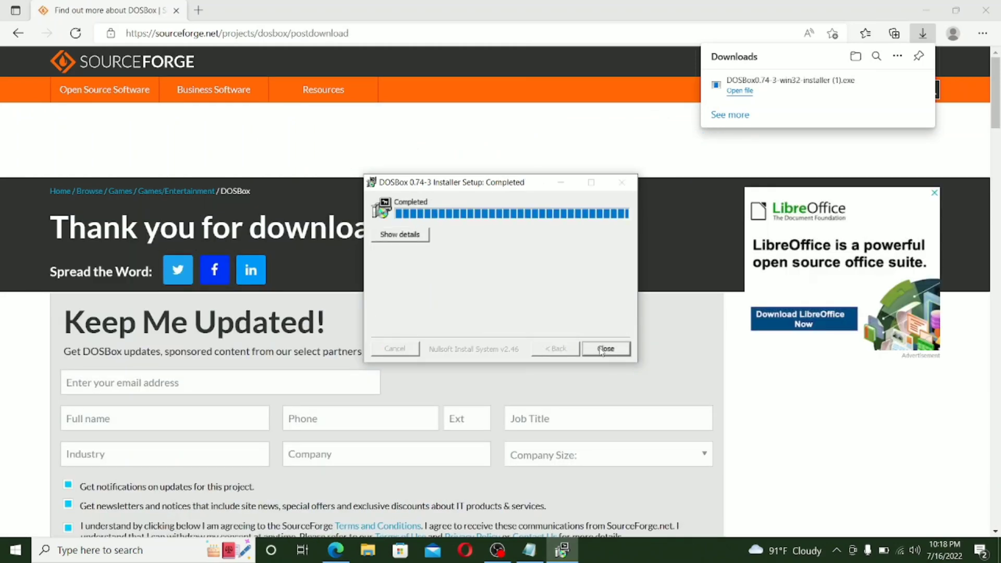
pyautogui.click(600, 349)
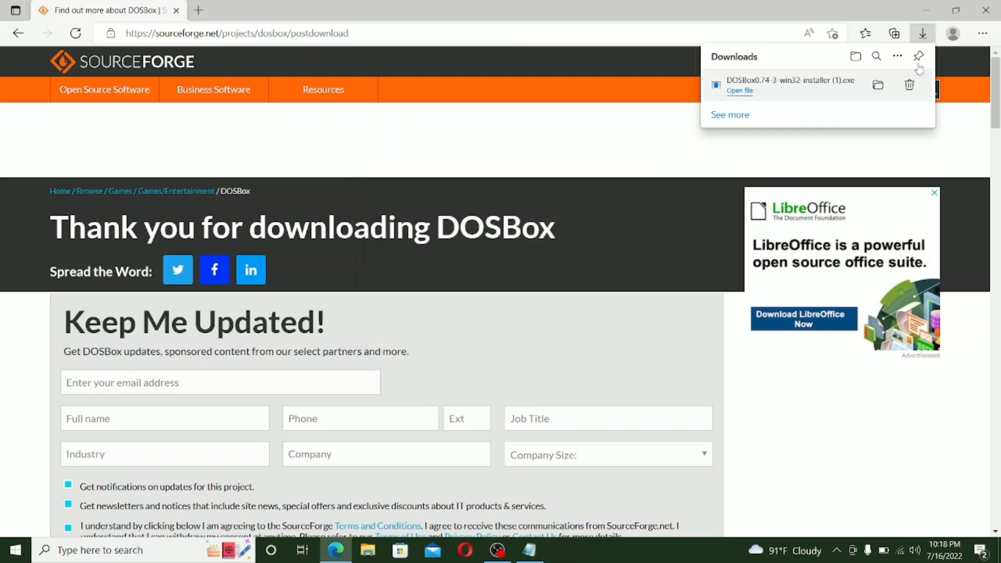
pyautogui.click(927, 10)
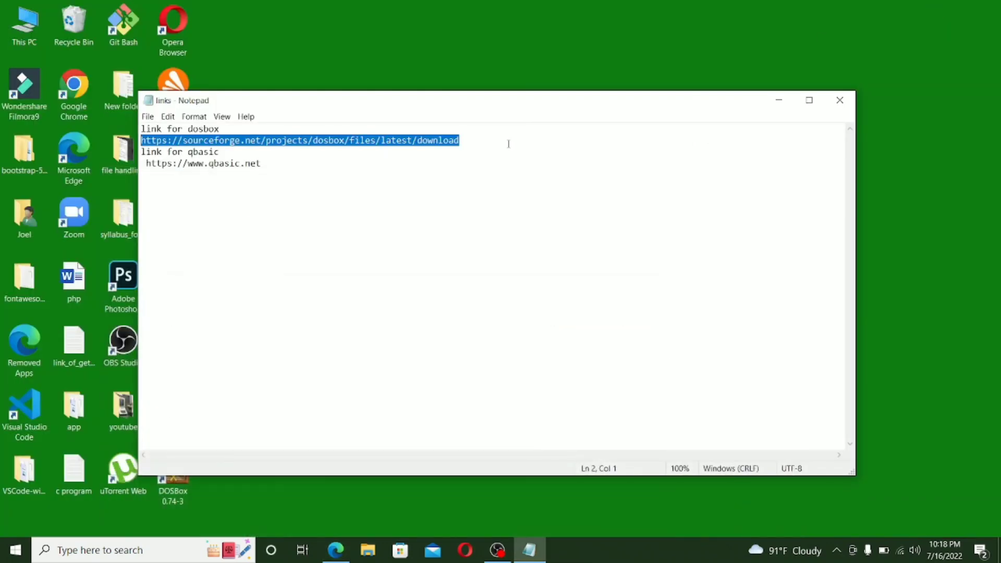
pyautogui.moveTo(144, 163); pyautogui.dragTo(283, 170)
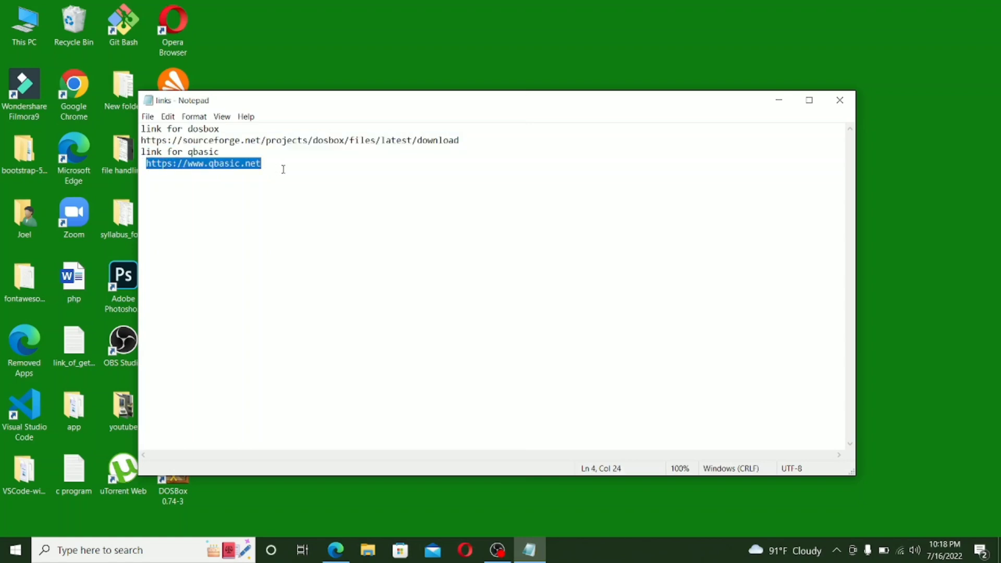
pyautogui.click(337, 550)
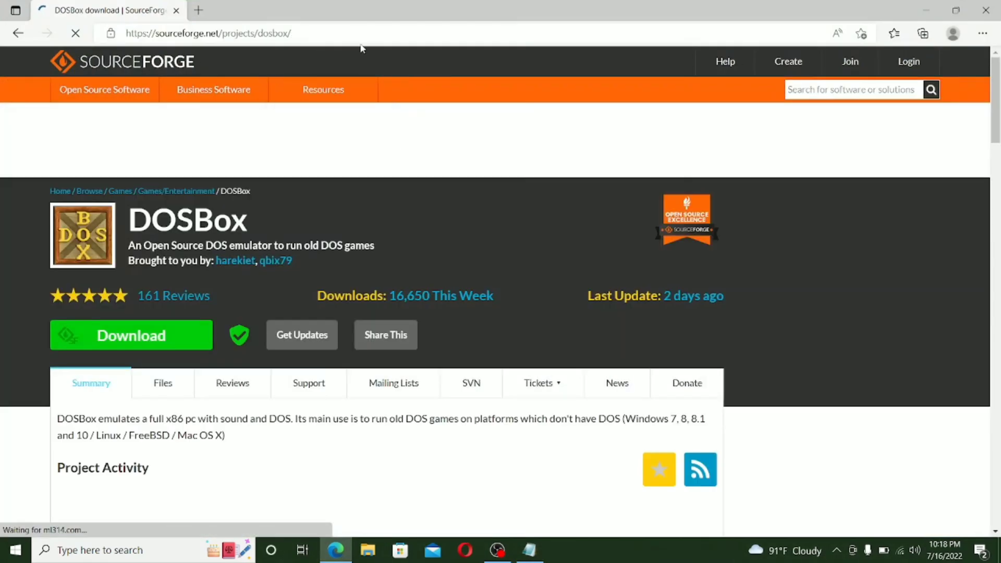
pyautogui.click(350, 31)
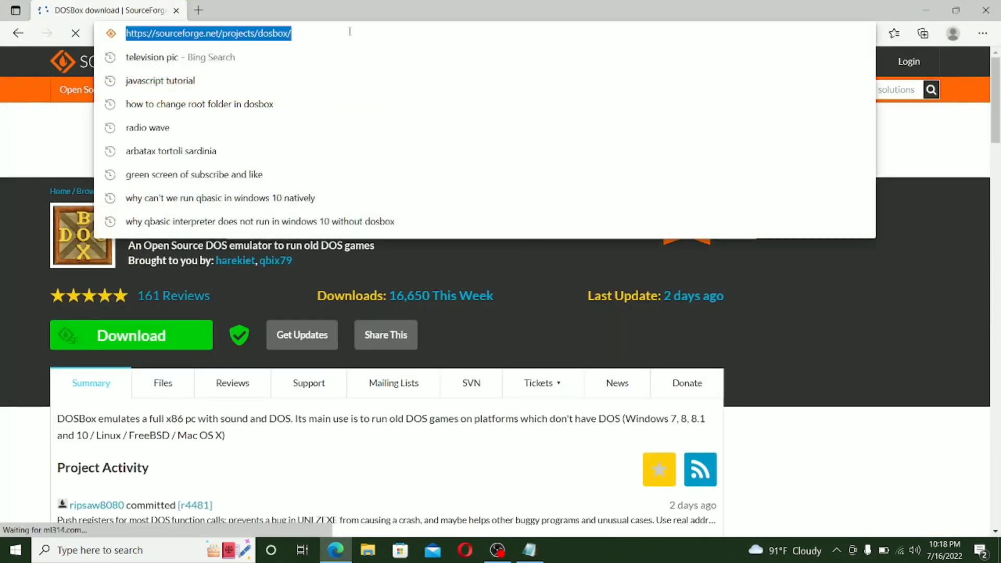
pyautogui.write('https://www.qbasic.net')
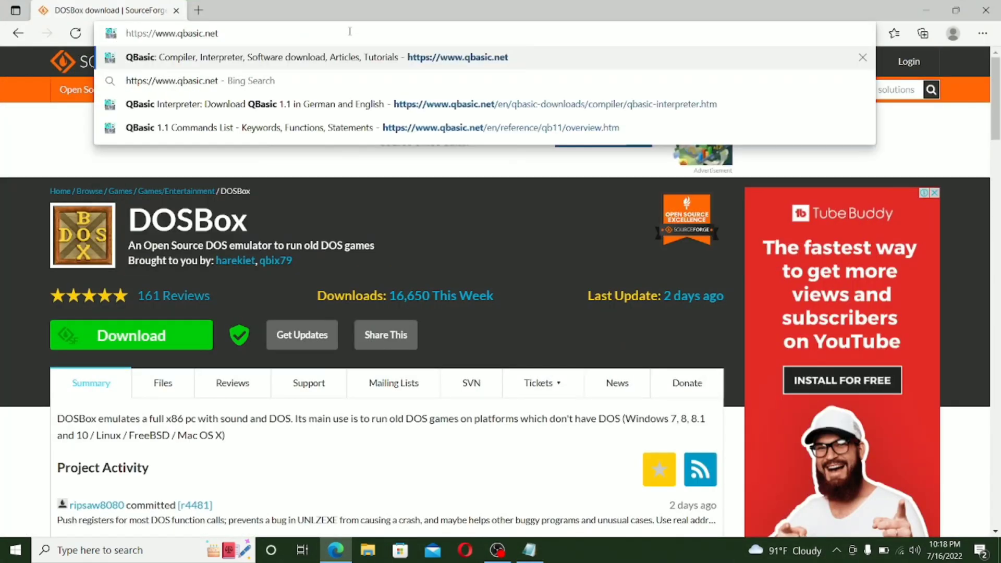
pyautogui.press('Return')
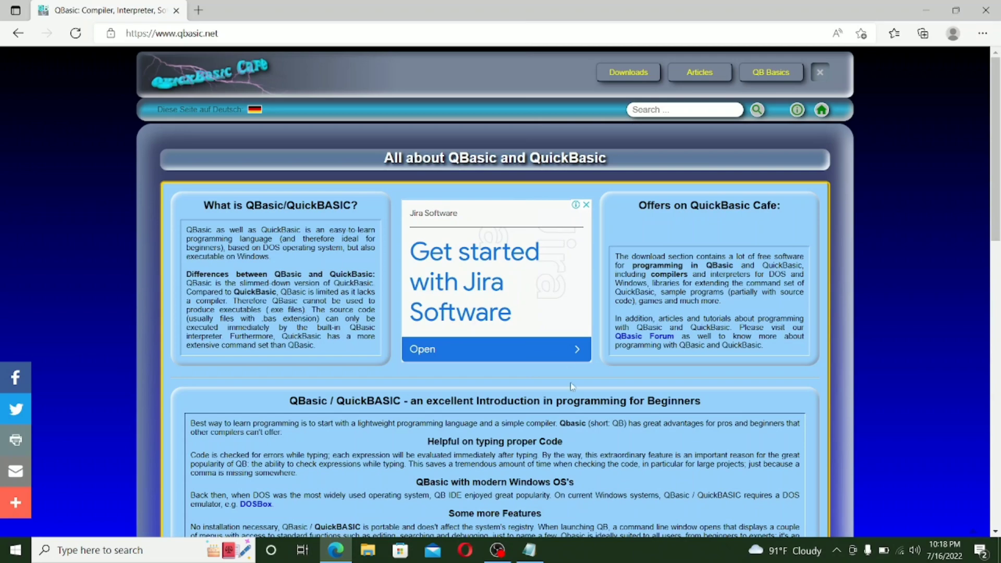
# - Open the QBasic Interpreter page among the site's compiler downloads
pyautogui.scroll(-4, 576, 398)
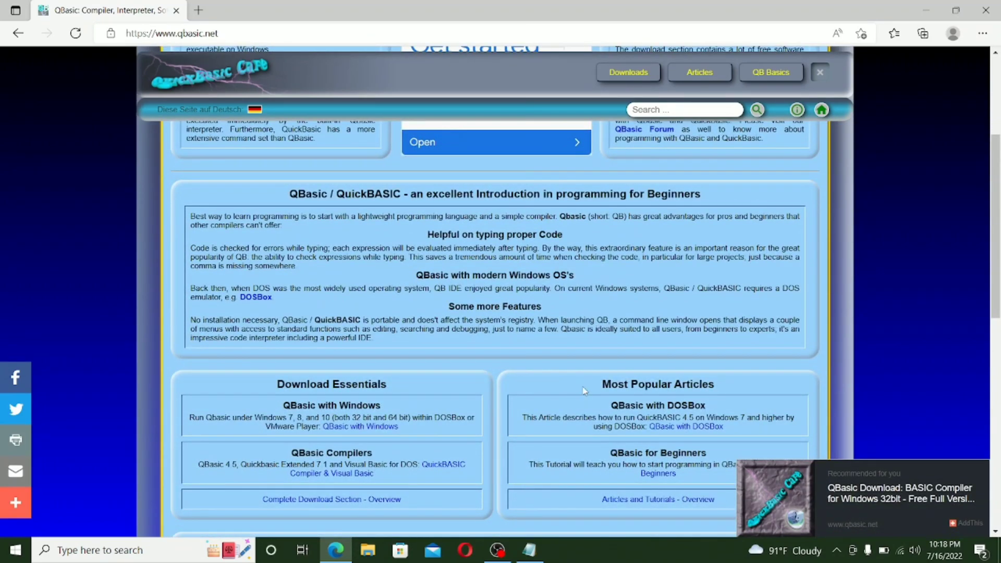
pyautogui.scroll(4, 584, 392)
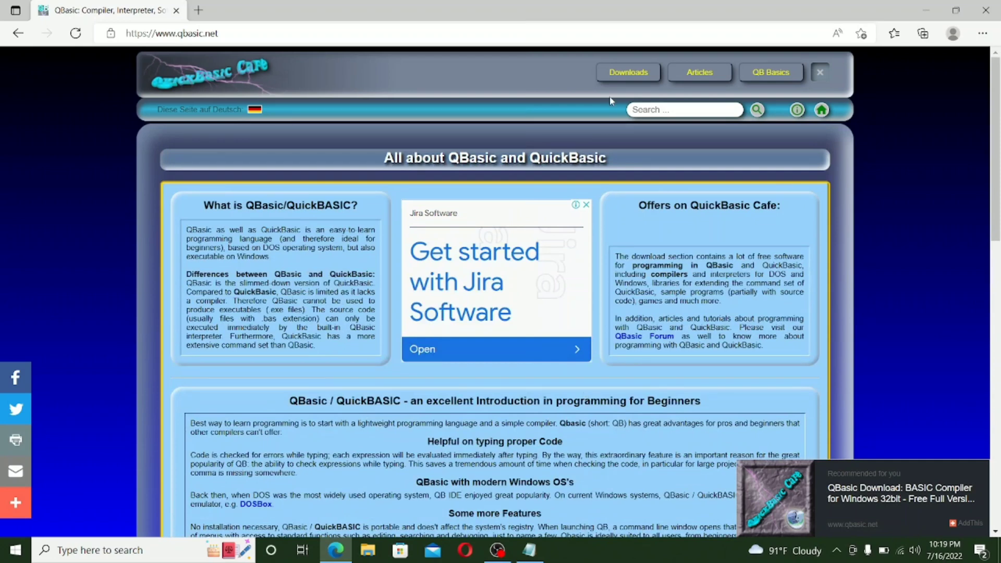
pyautogui.click(618, 77)
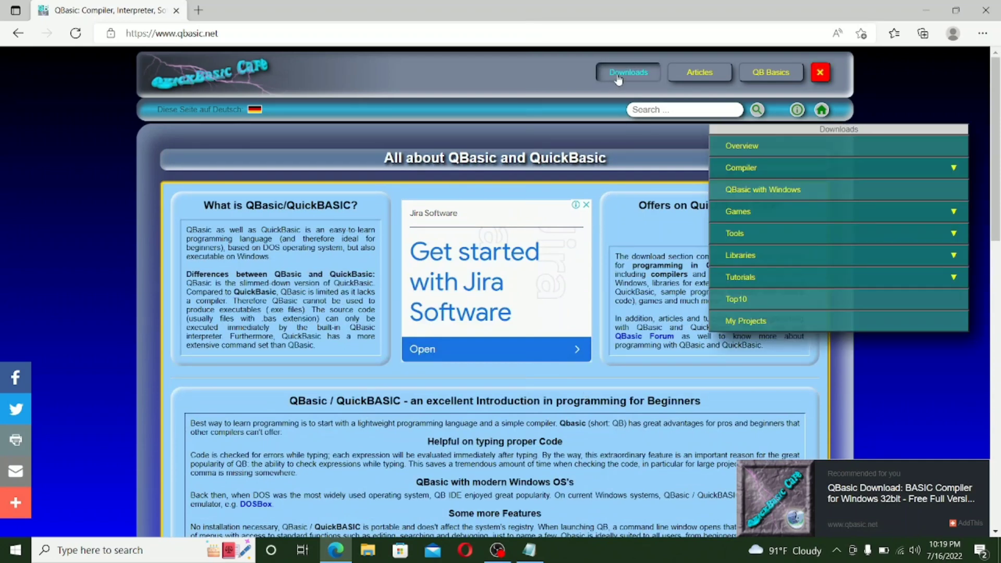
pyautogui.click(730, 169)
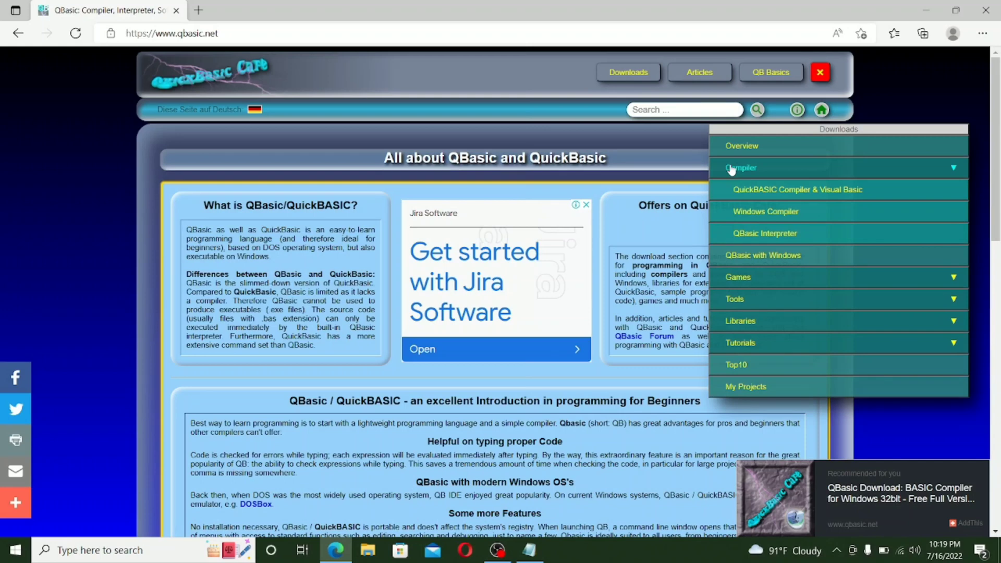
pyautogui.click(766, 234)
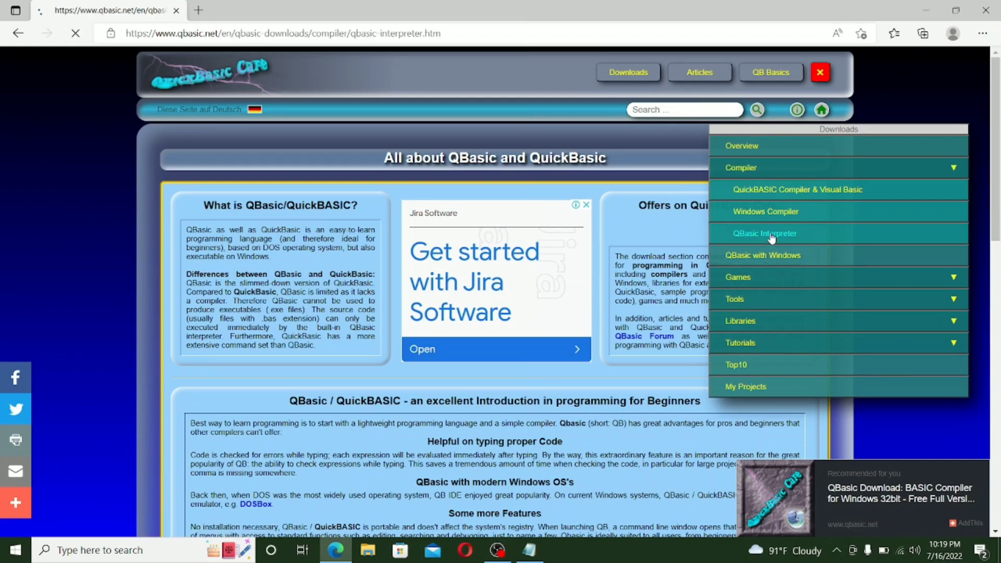
# - Download the English QBasic 1.1 package and open the downloaded zip archive in WinRAR
pyautogui.scroll(-10, 479, 337)
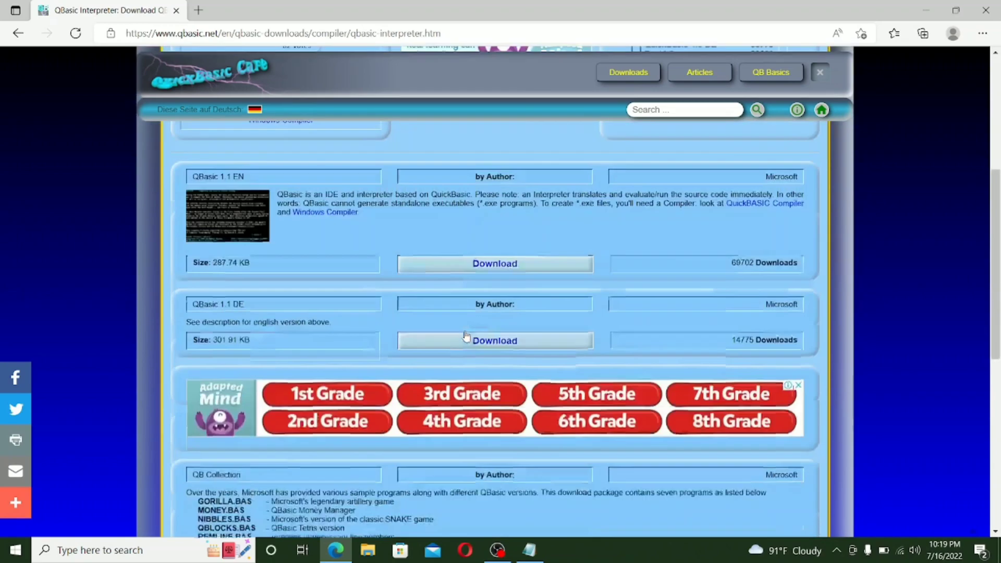
pyautogui.scroll(3, 470, 336)
pyautogui.scroll(1, 465, 335)
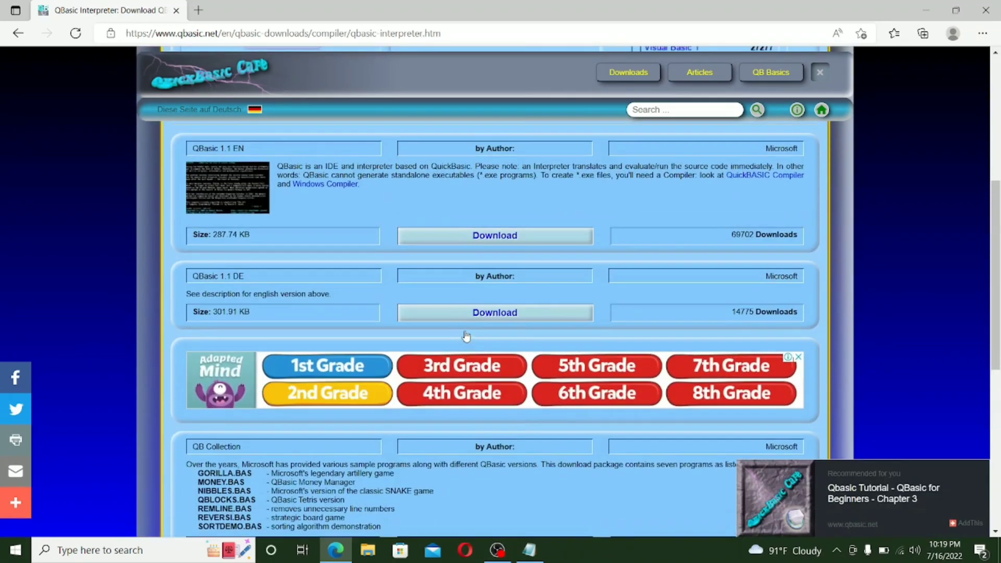
pyautogui.click(505, 241)
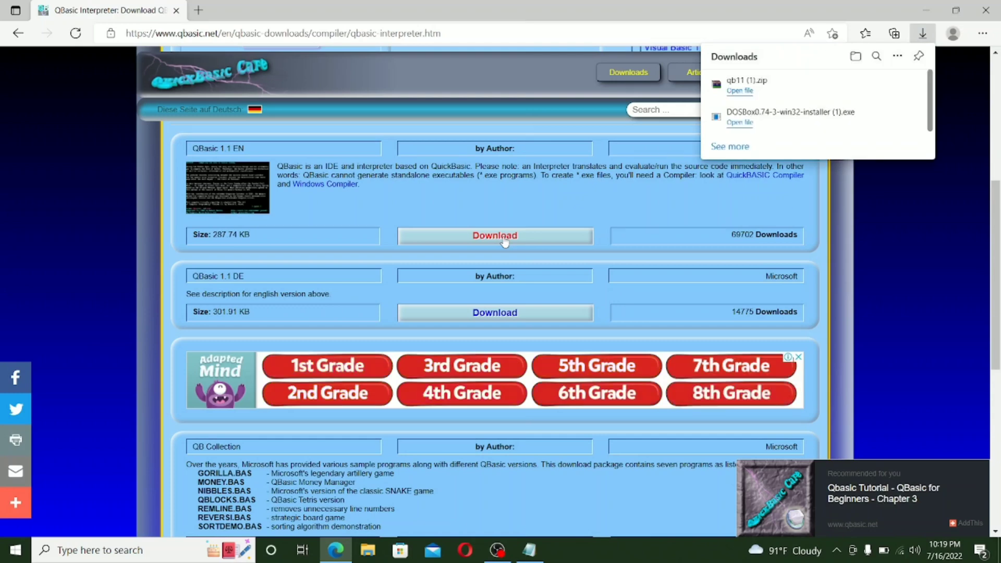
pyautogui.click(742, 91)
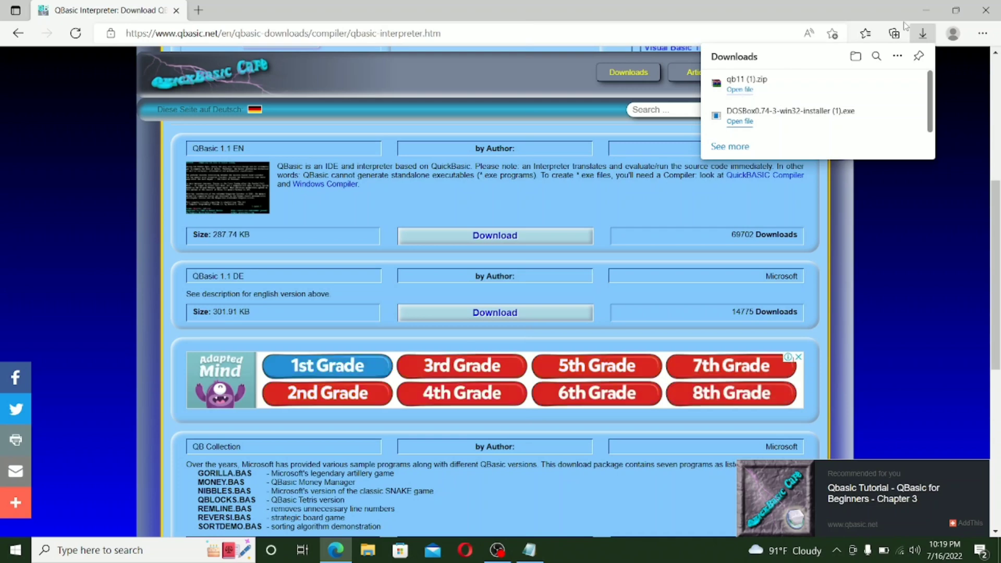
pyautogui.click(734, 95)
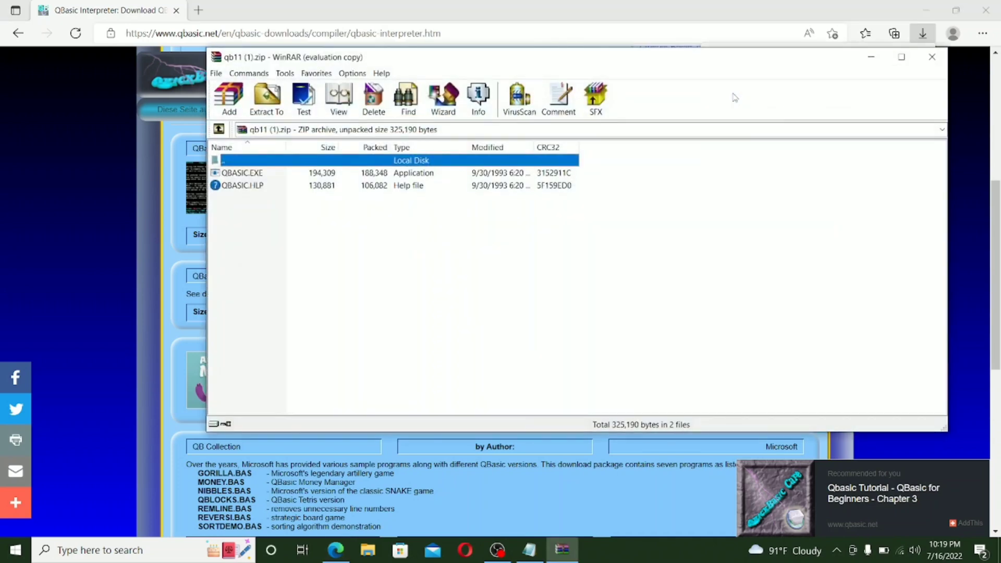
# - Close the browser and the links text file, leaving the QBasic archive open
pyautogui.click(993, 8)
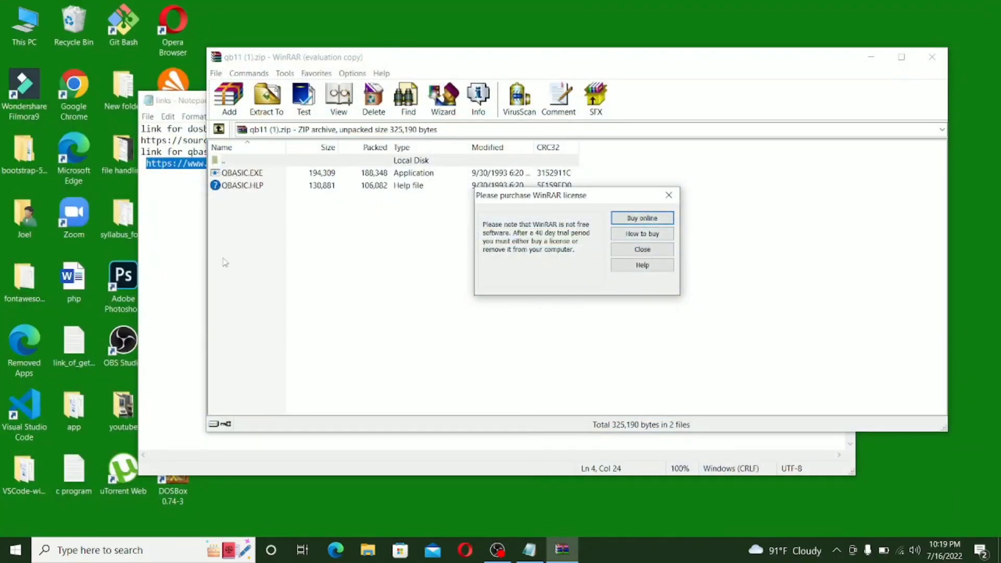
pyautogui.click(189, 117)
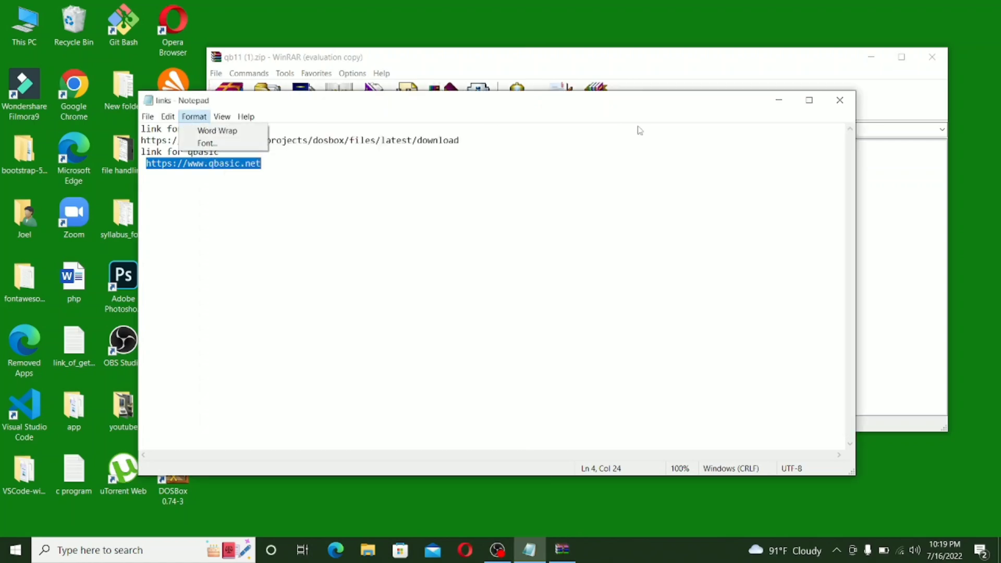
pyautogui.click(840, 100)
pyautogui.click(839, 100)
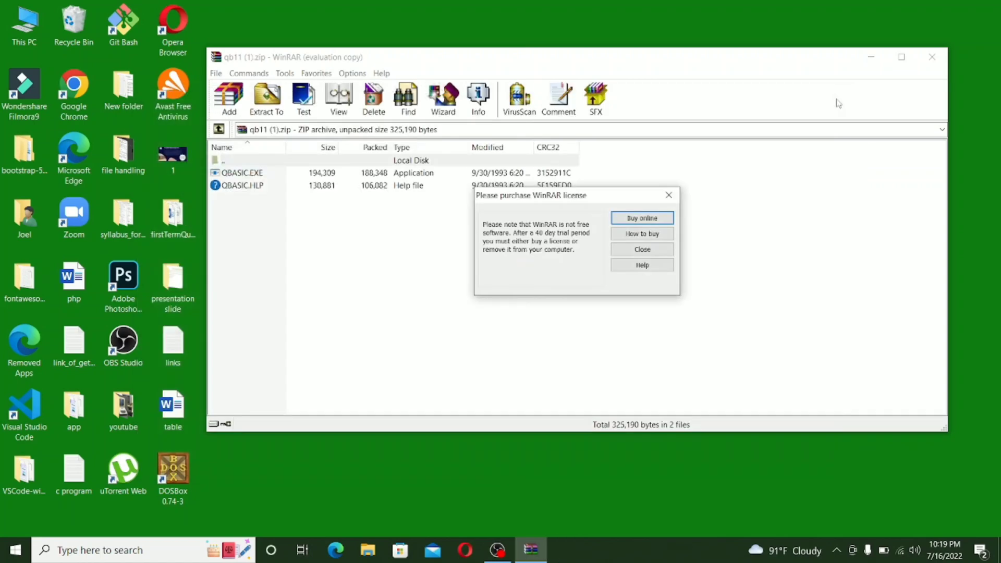
# - Create a new folder named qbasic on the desktop
pyautogui.rightClick(237, 484)
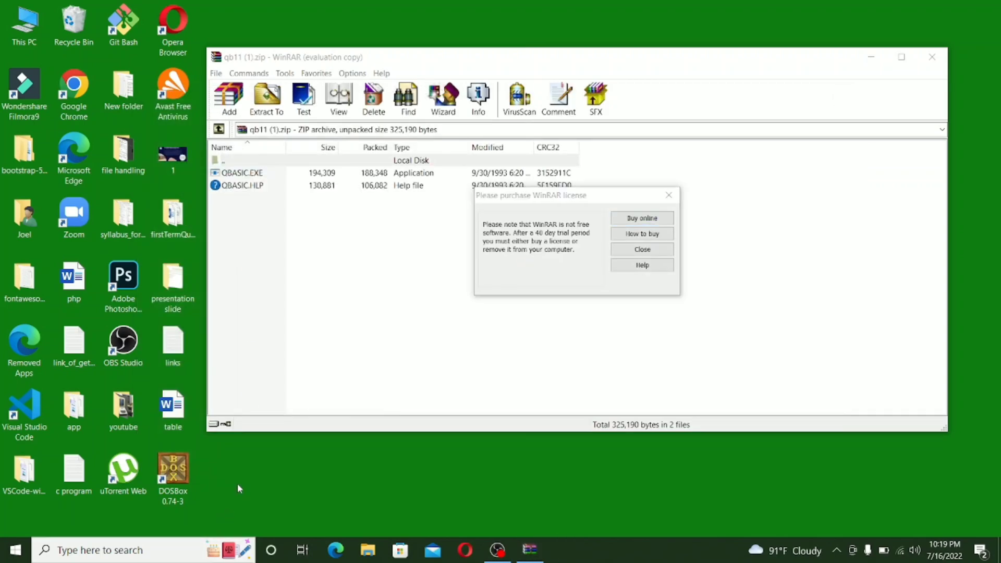
pyautogui.moveTo(330, 440)
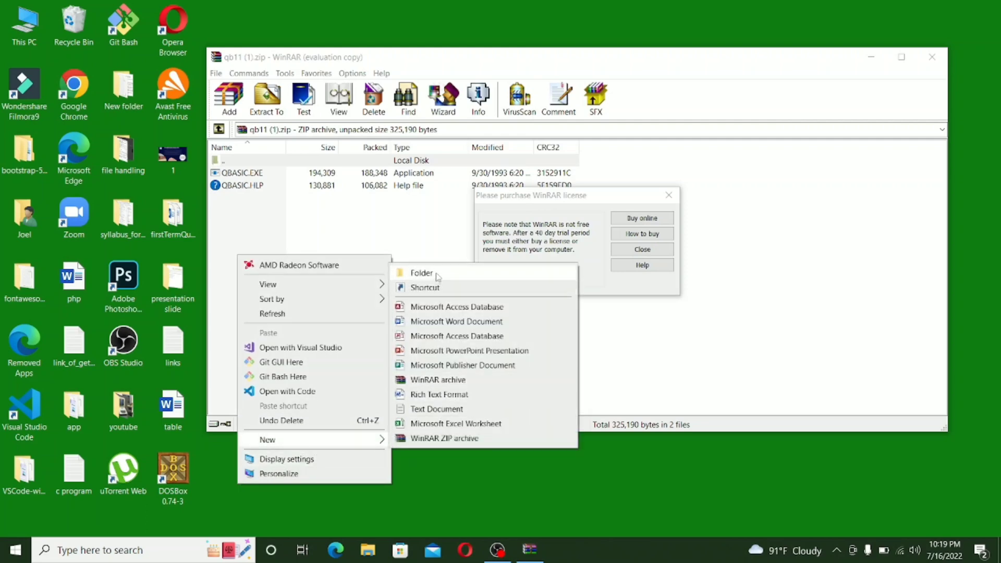
pyautogui.click(437, 275)
pyautogui.write('qbasic')
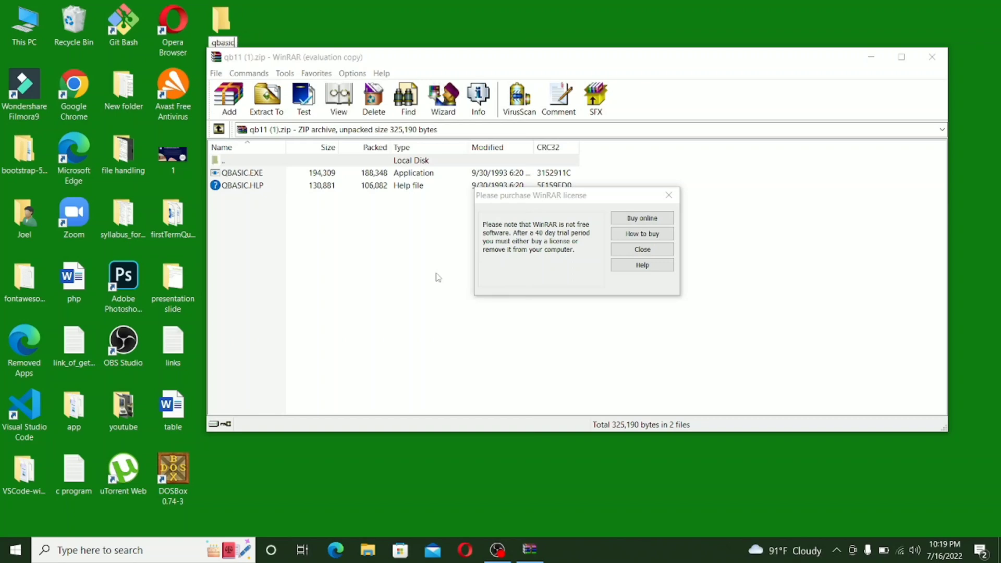
pyautogui.press('Return')
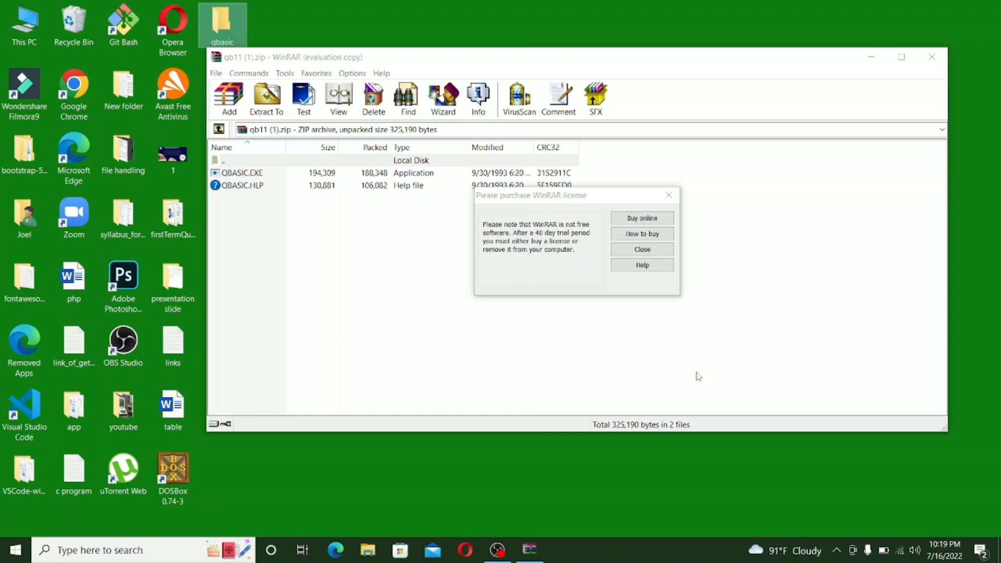
# - Dismiss the WinRAR licence reminder and open the qbasic desktop folder, keeping the archive's file list in view beside it
pyautogui.click(674, 195)
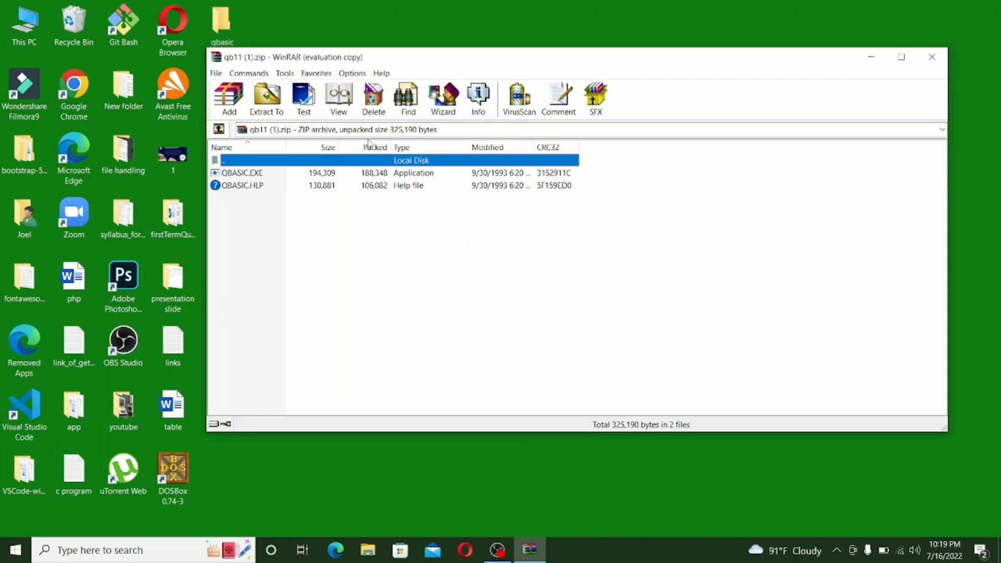
pyautogui.moveTo(510, 58); pyautogui.dragTo(610, 108)
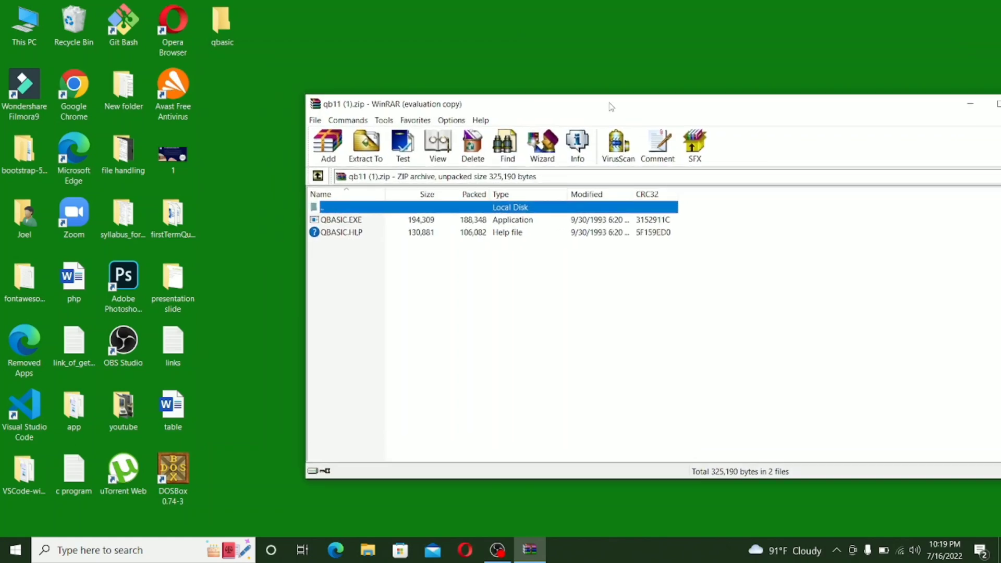
pyautogui.doubleClick(221, 23)
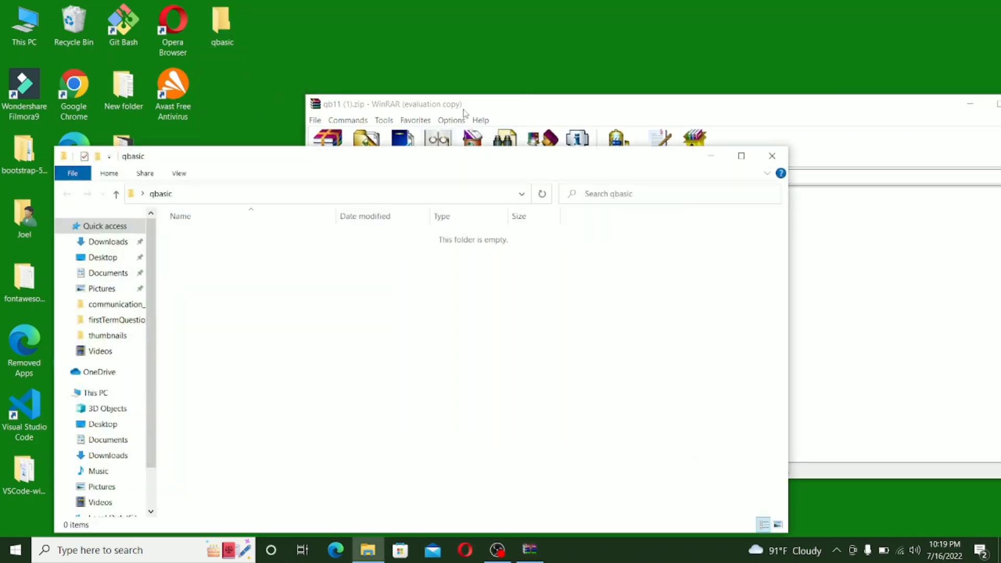
pyautogui.moveTo(463, 107); pyautogui.dragTo(463, 60)
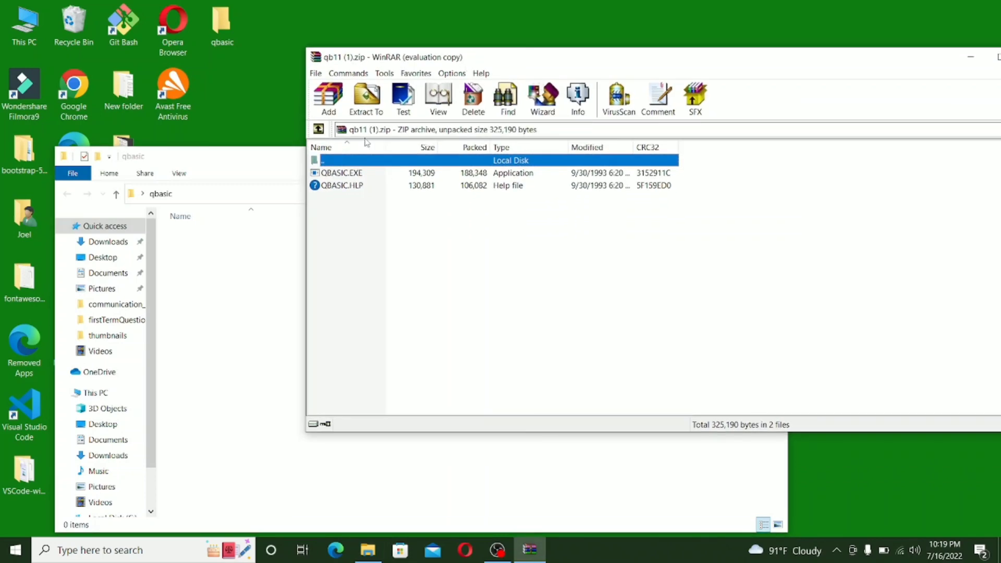
# - Extract QBASIC.EXE from the archive into the qbasic folder and close the archive
pyautogui.doubleClick(359, 173)
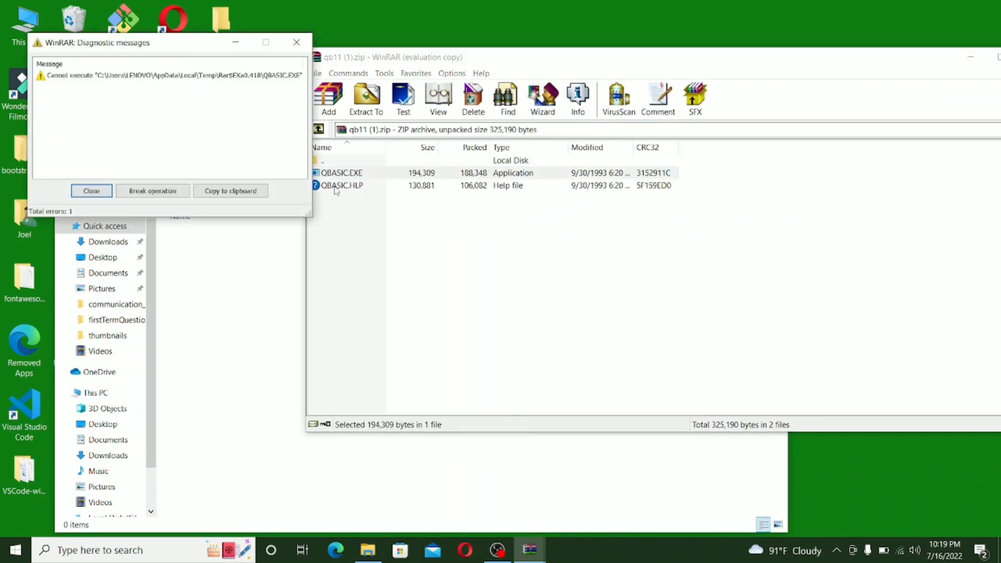
pyautogui.click(296, 42)
pyautogui.moveTo(340, 179); pyautogui.dragTo(251, 283)
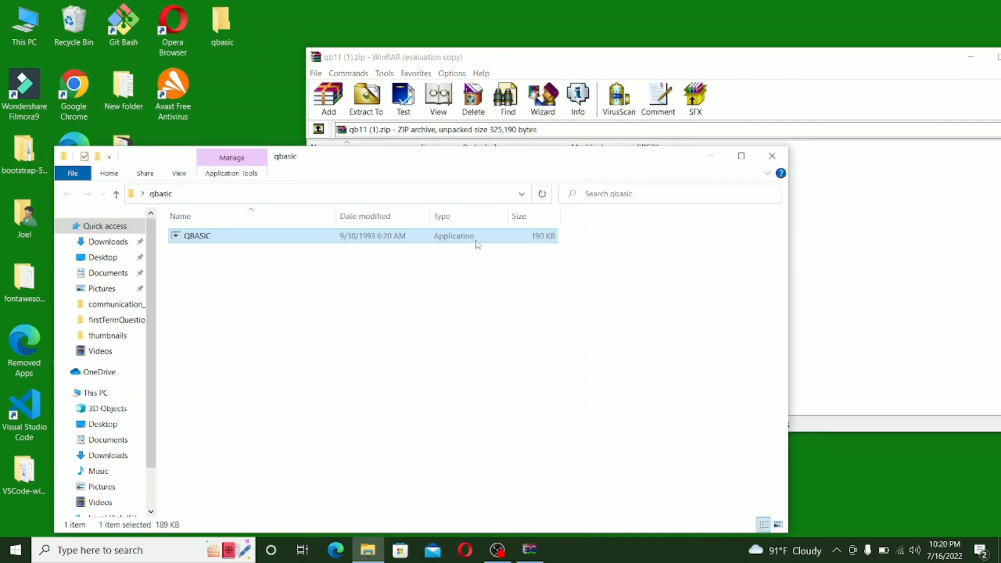
pyautogui.moveTo(832, 57); pyautogui.dragTo(734, 57)
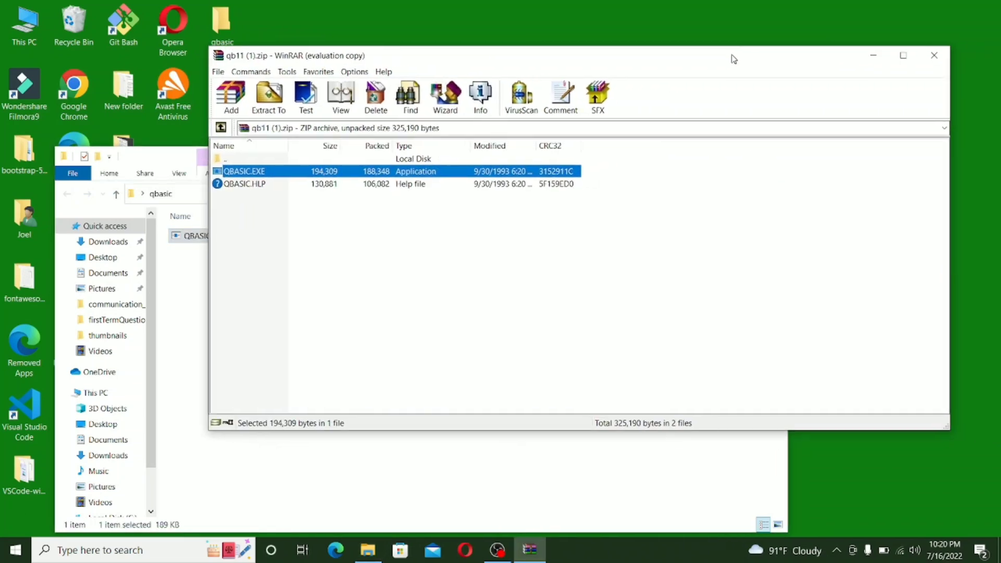
pyautogui.click(933, 56)
# - Launch the extracted QBASIC application with the DOSBox 0.74-3 desktop shortcut and clear the QBasic welcome dialog
pyautogui.moveTo(495, 166); pyautogui.dragTo(603, 25)
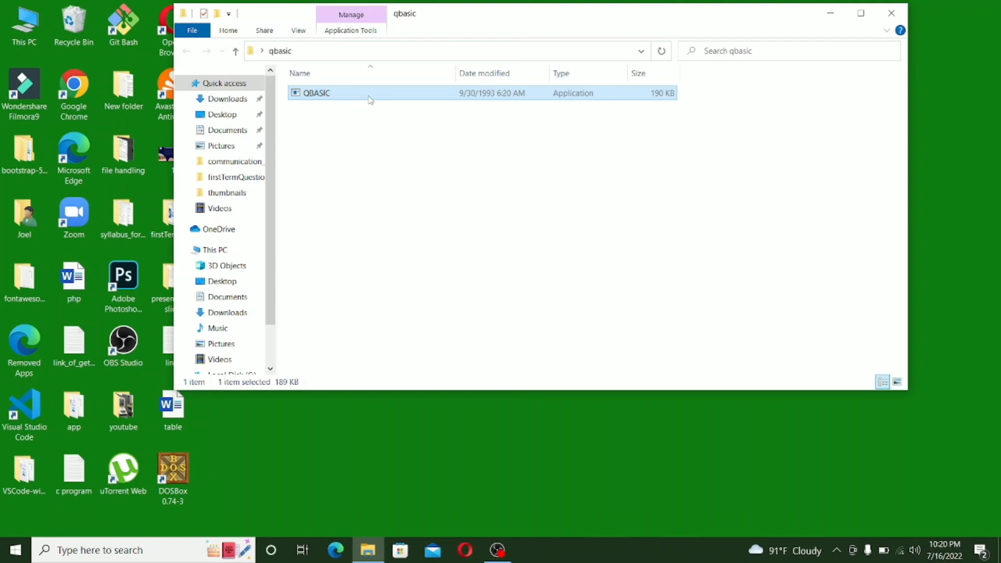
pyautogui.moveTo(370, 99); pyautogui.dragTo(180, 490)
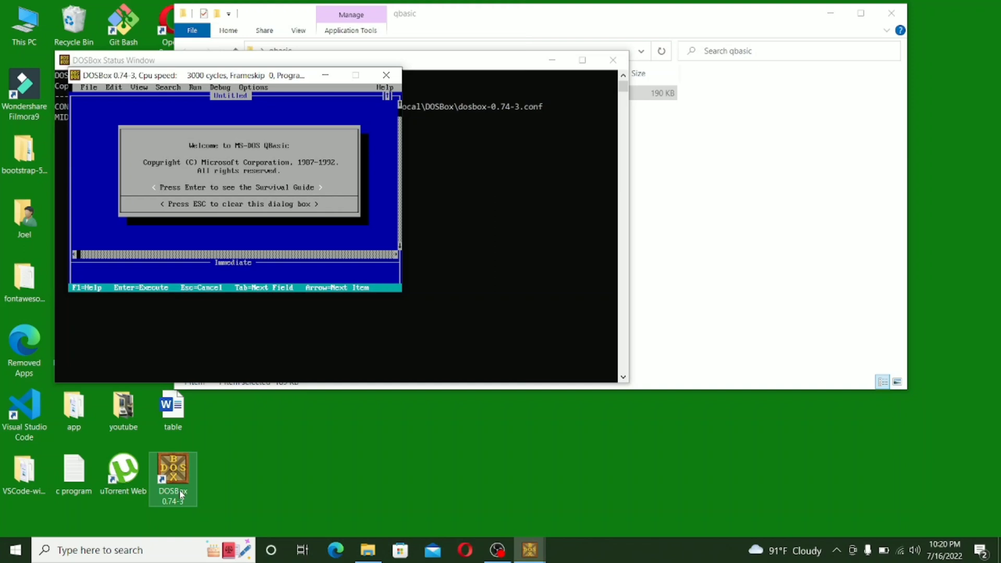
pyautogui.press('Escape')
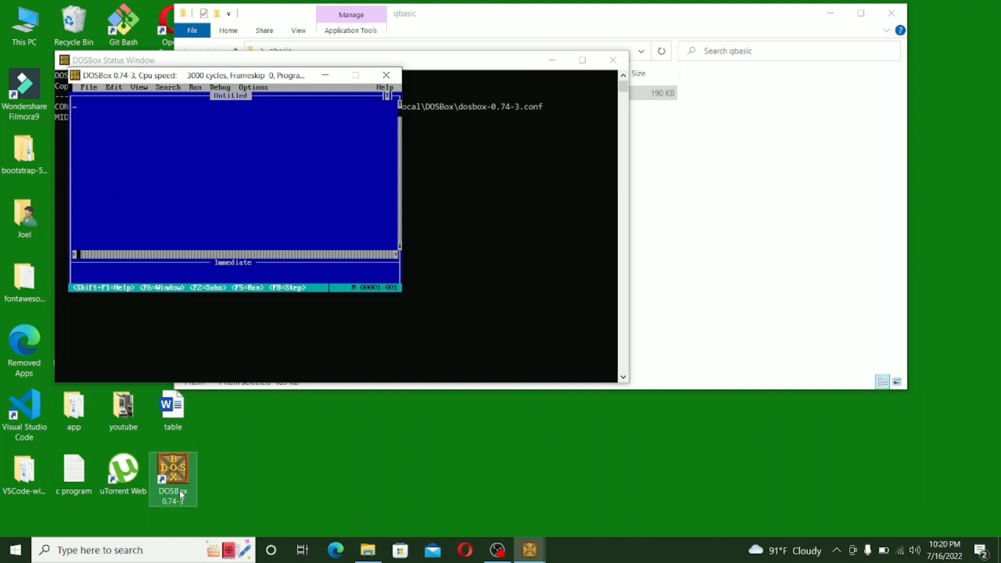
# - Write and run a QBasic program with CLS, a PRINT of a quoted first name followed by "& IT", and END
pyautogui.write('cls')
pyautogui.press('Return')
pyautogui.write('print "Joel& IT"')
pyautogui.press('Return')
pyautogui.write('end')
pyautogui.press('Return')
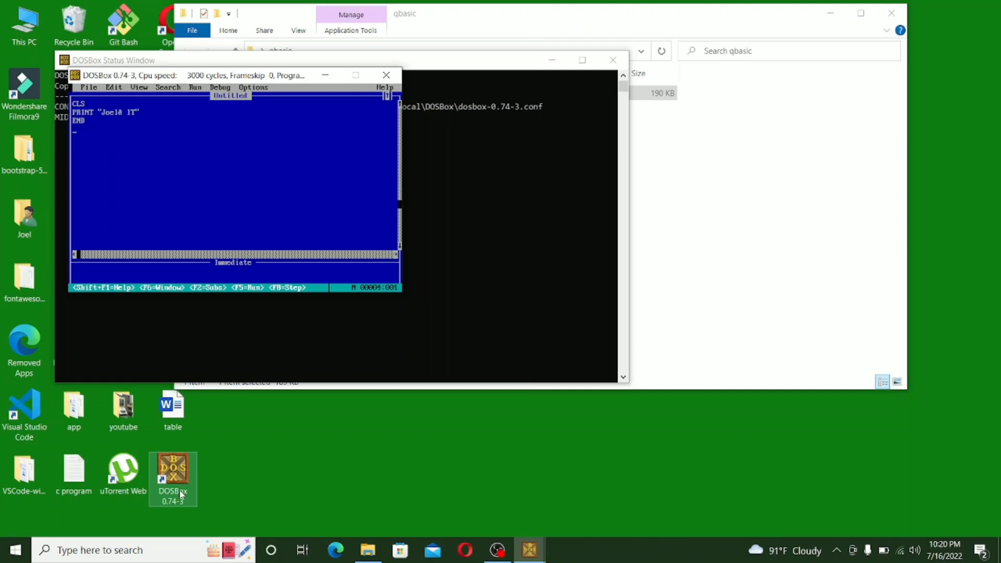
pyautogui.press('F5')
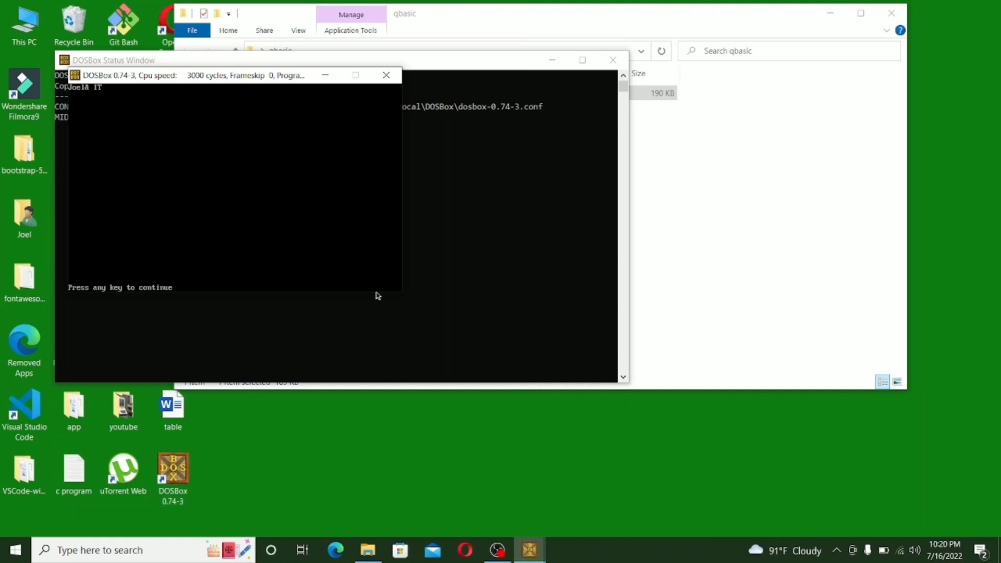
# - Close DOSBox and the qbasic folder window
pyautogui.click(389, 80)
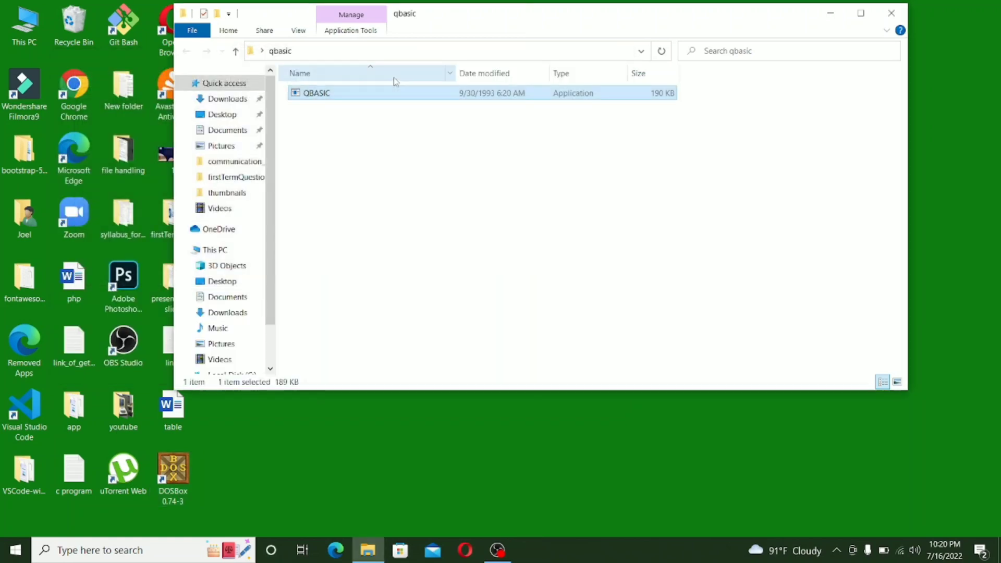
pyautogui.click(892, 13)
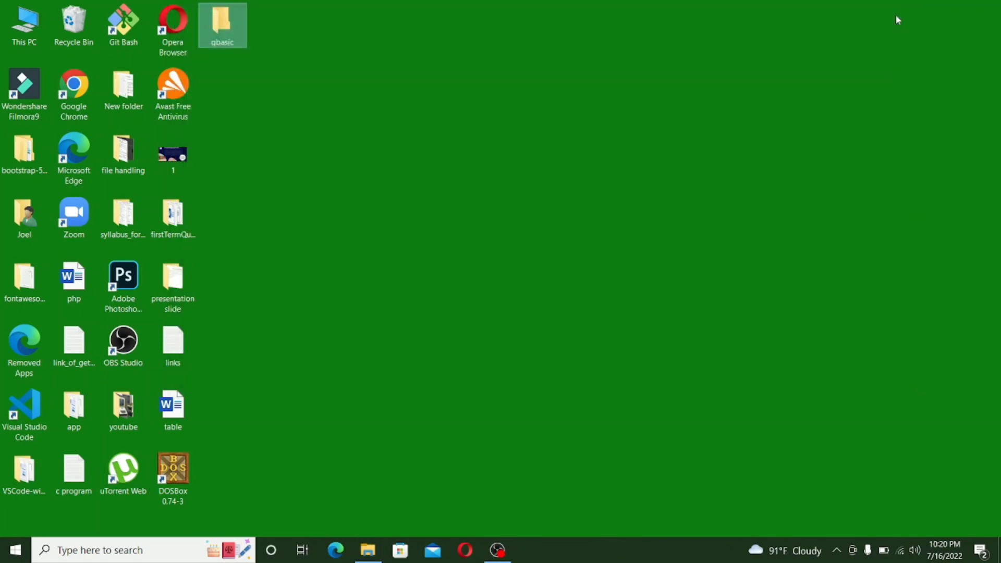